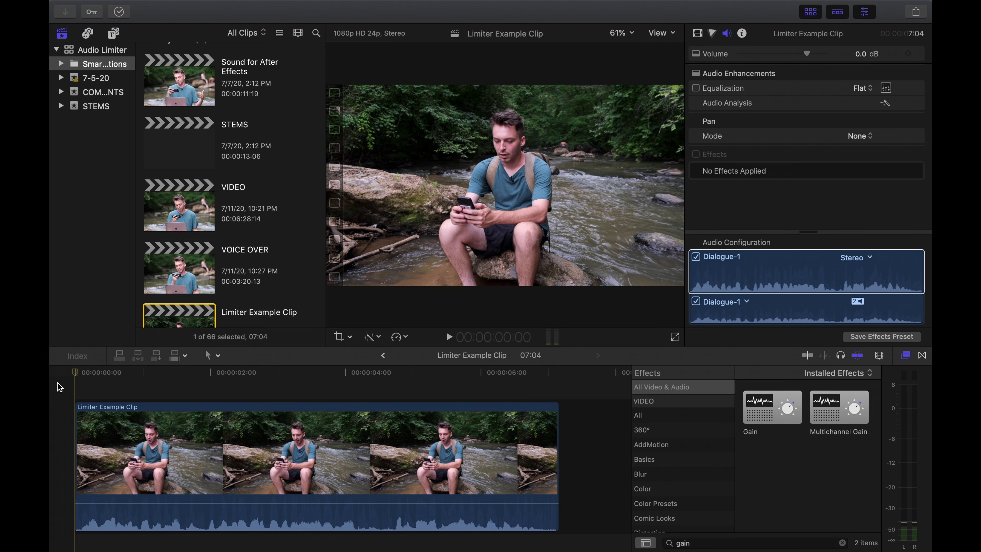
- Play the clip, set the Gain effect's level to 1, then replay it to hear the louder audio
{"action": "key", "text": "space"}
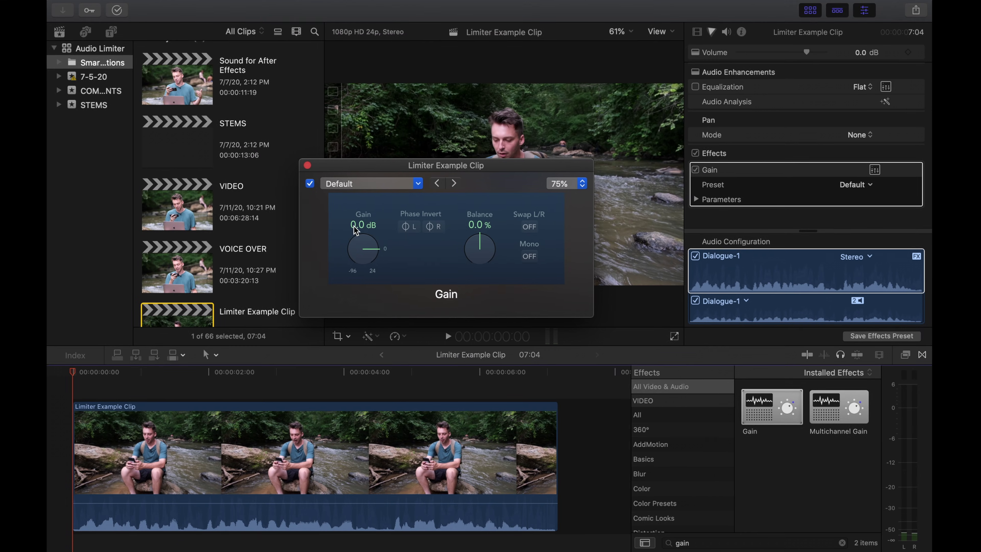
{"action": "left_click_drag", "start_coordinate": [355, 226], "coordinate": [355, 227]}
{"action": "type", "text": "1"}
{"action": "key", "text": "Return"}
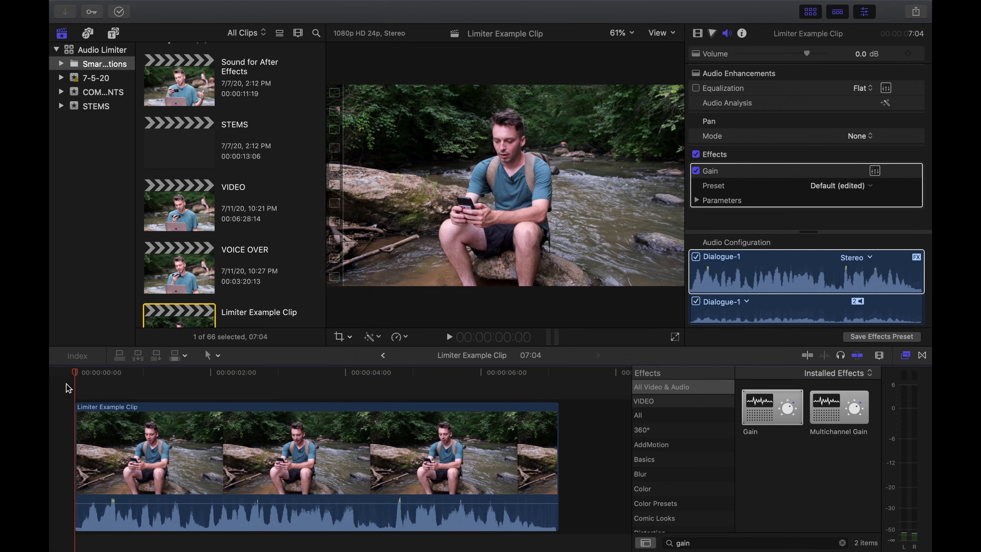
{"action": "key", "text": "space"}
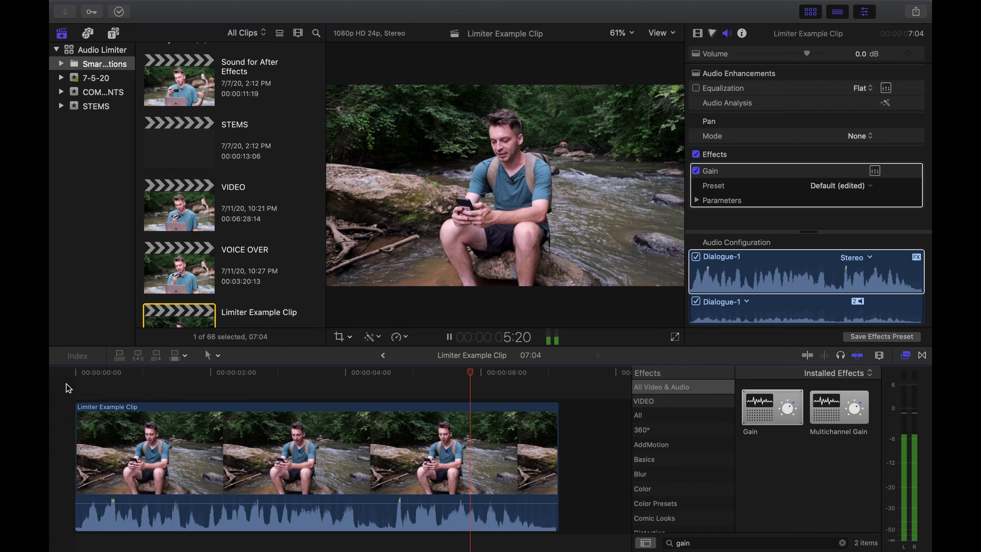
- Delete the Gain effect, apply the Limiter found by searching 'limiter', and show its settings window
{"action": "left_click", "coordinate": [68, 388]}
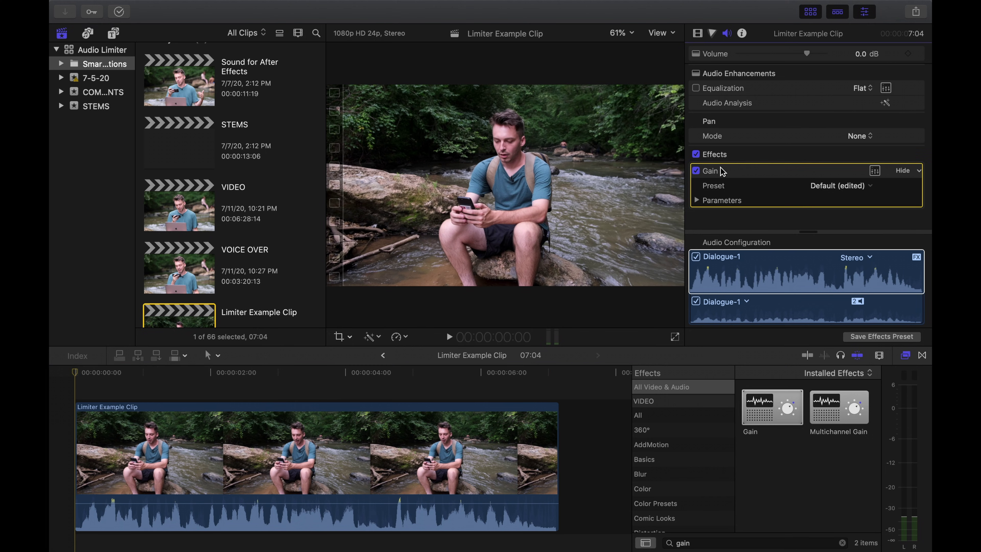
{"action": "key", "text": "Delete"}
{"action": "double_click", "coordinate": [720, 541]}
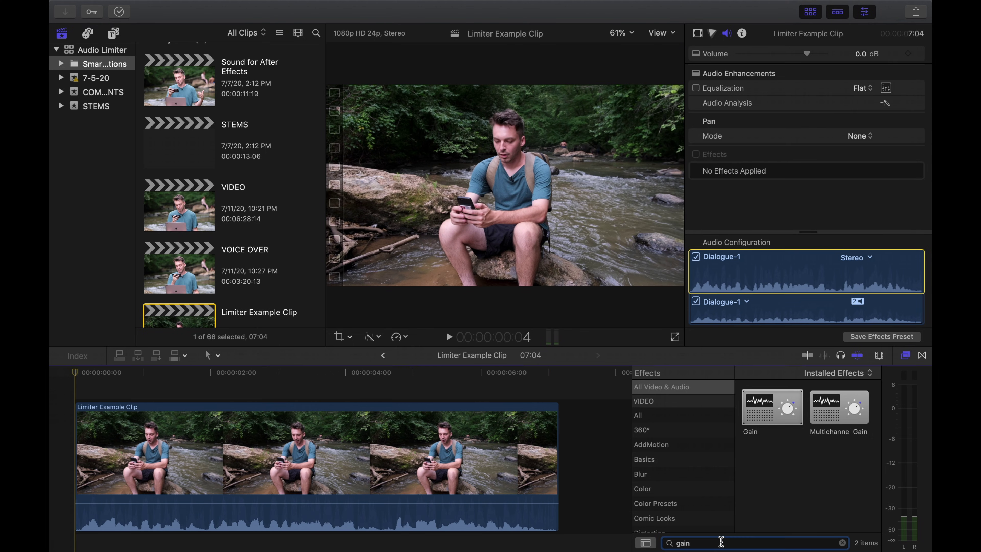
{"action": "type", "text": "limiter"}
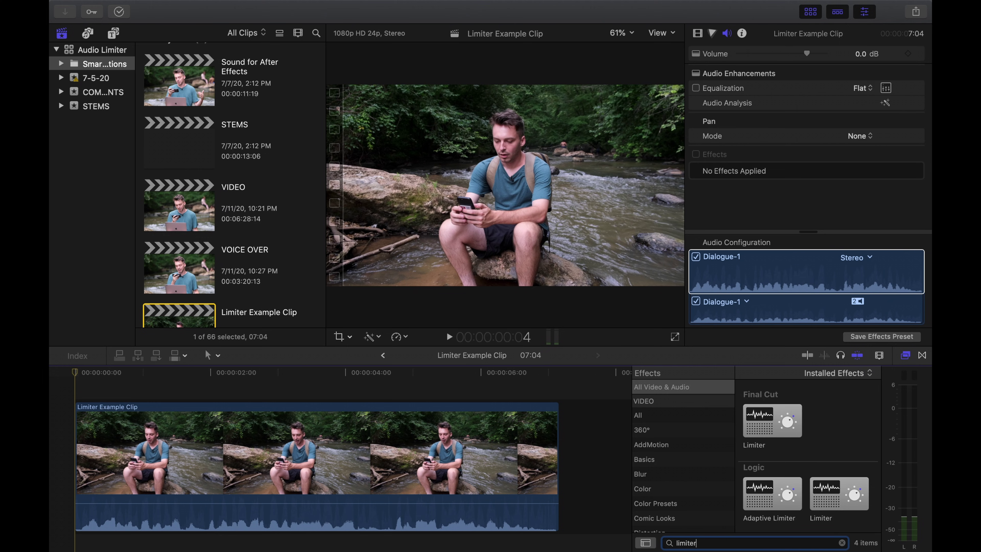
{"action": "left_click_drag", "start_coordinate": [773, 428], "coordinate": [505, 449]}
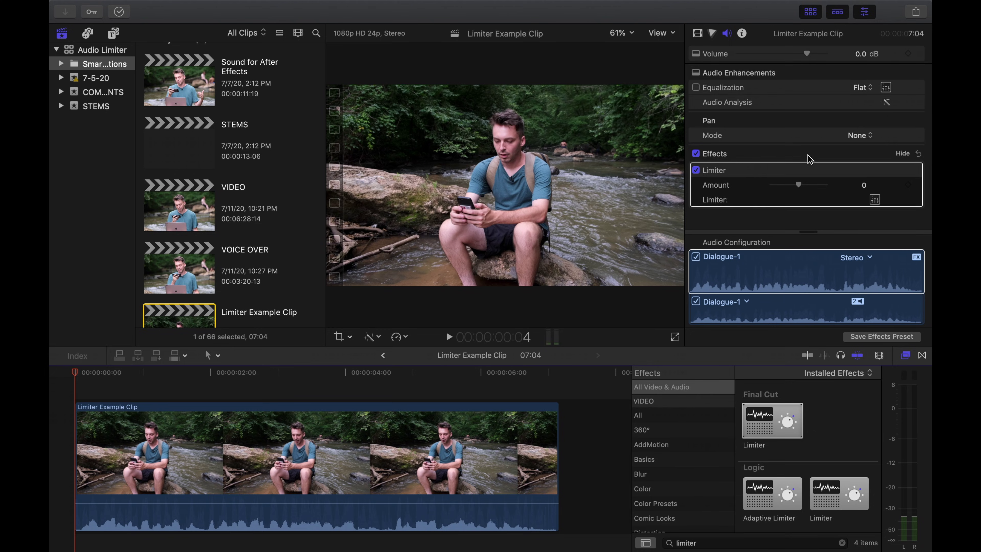
{"action": "left_click", "coordinate": [874, 200]}
{"action": "left_click_drag", "start_coordinate": [640, 220], "coordinate": [679, 100]}
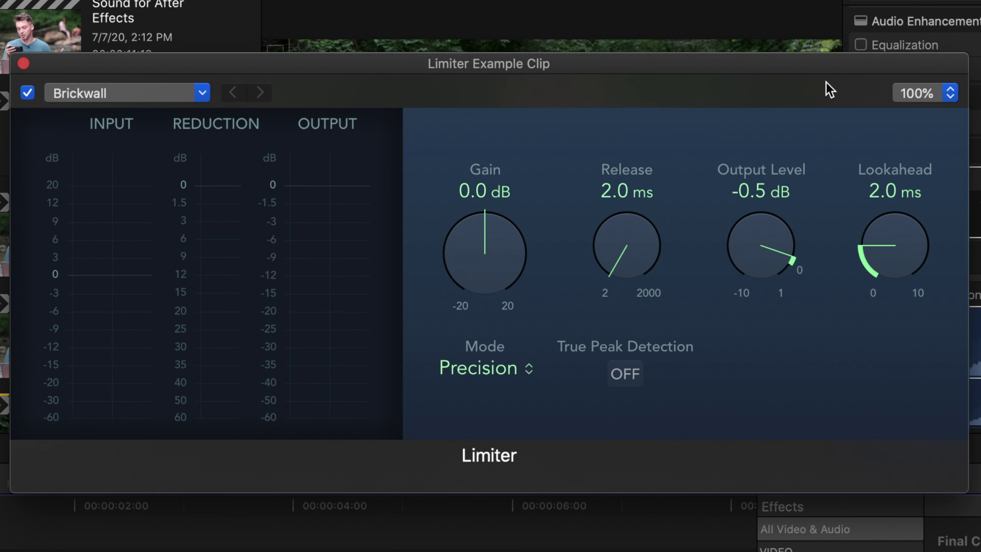
- Change the Limiter's Output Level from -0.5 dB to -6 dB
{"action": "double_click", "coordinate": [762, 195]}
{"action": "key", "text": "BackSpace"}
{"action": "type", "text": "-6d"}
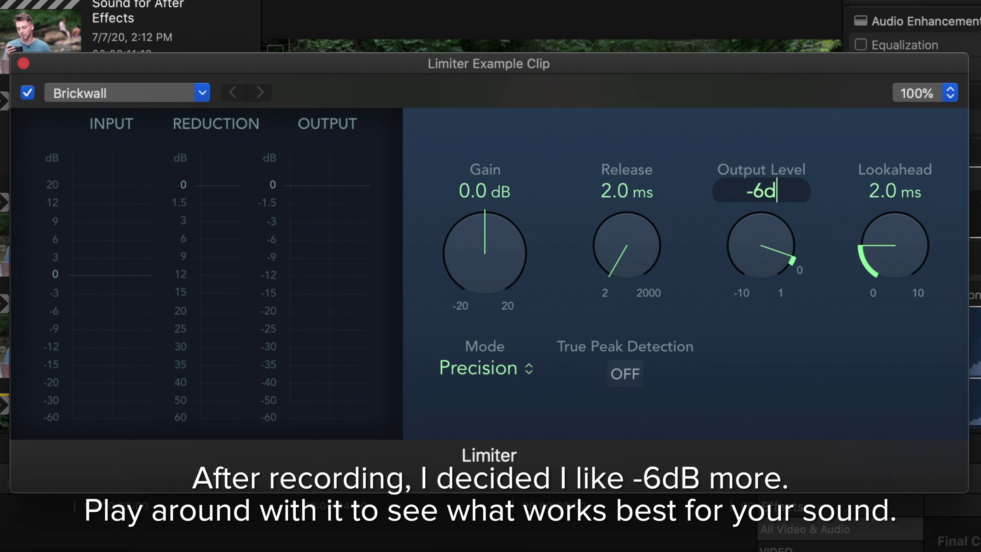
{"action": "key", "text": "Return"}
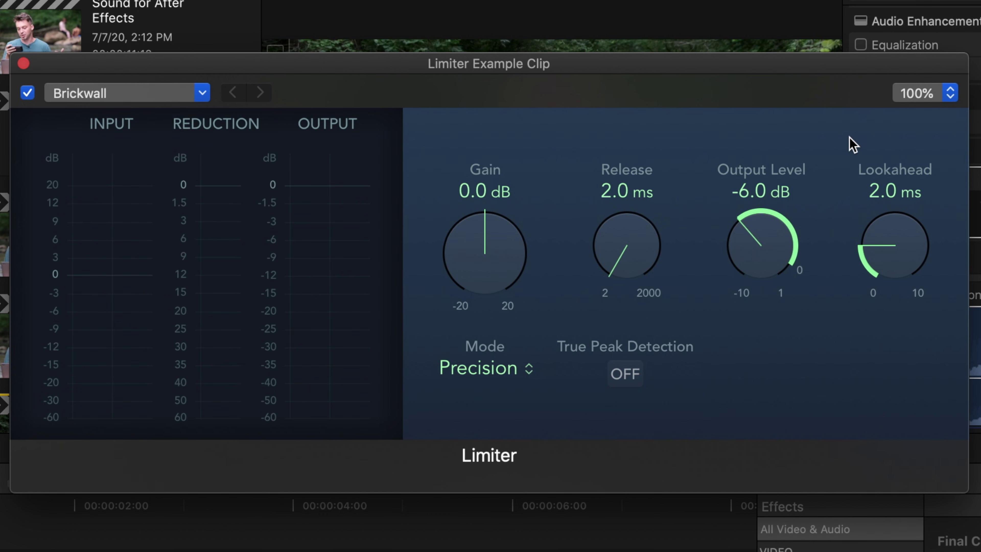
- Enter 0 ms for the Limiter's Lookahead and 250 ms for its Release
{"action": "double_click", "coordinate": [872, 184]}
{"action": "type", "text": "0"}
{"action": "key", "text": "Return"}
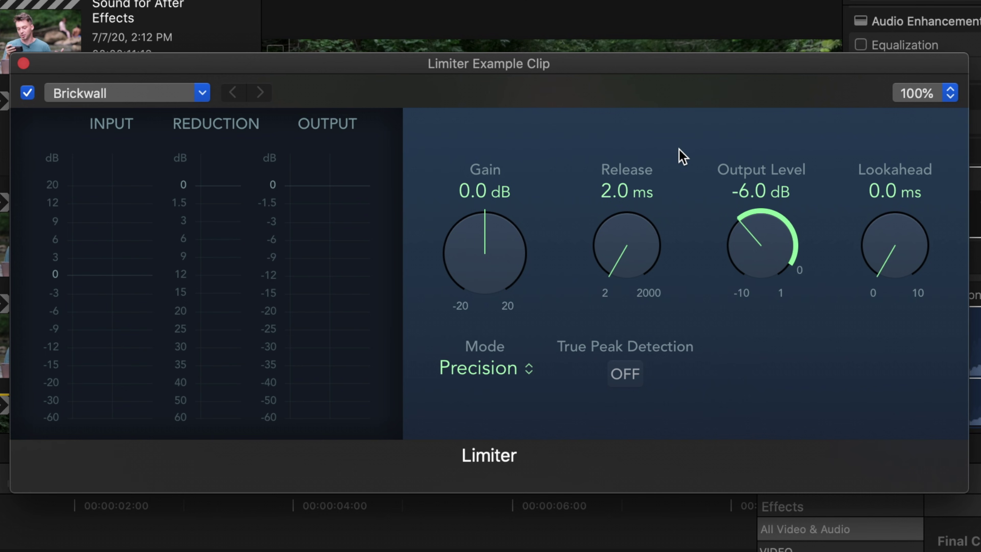
{"action": "double_click", "coordinate": [616, 193]}
{"action": "type", "text": "250"}
{"action": "key", "text": "Return"}
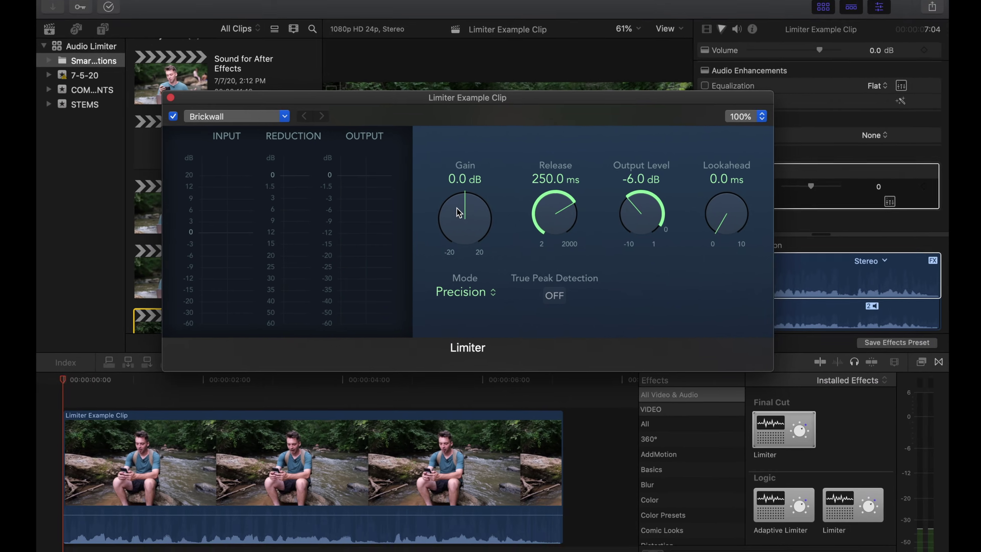
- Push the Limiter gain to +20 dB while playing the clip, then settle it at +17 dB
{"action": "left_click_drag", "start_coordinate": [462, 228], "coordinate": [481, 116]}
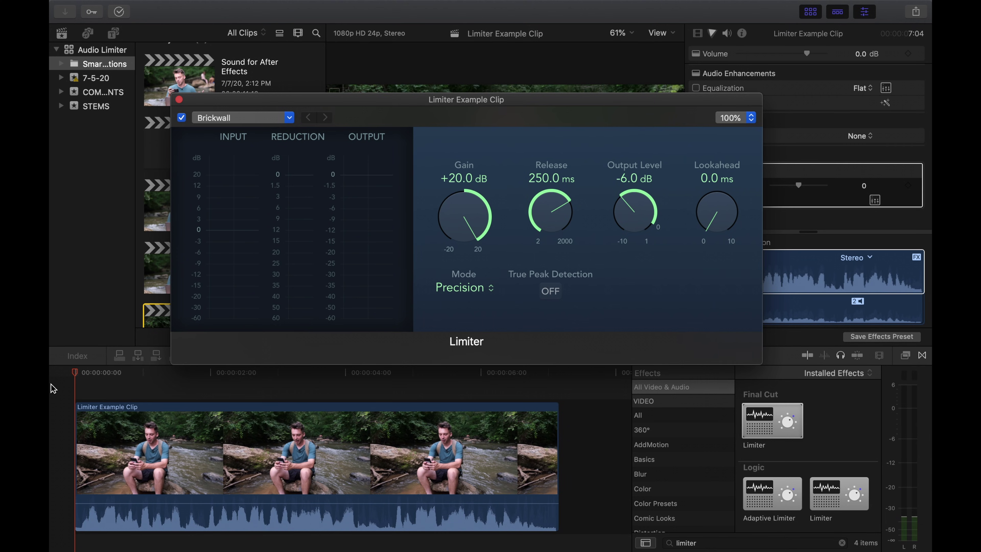
{"action": "key", "text": "space"}
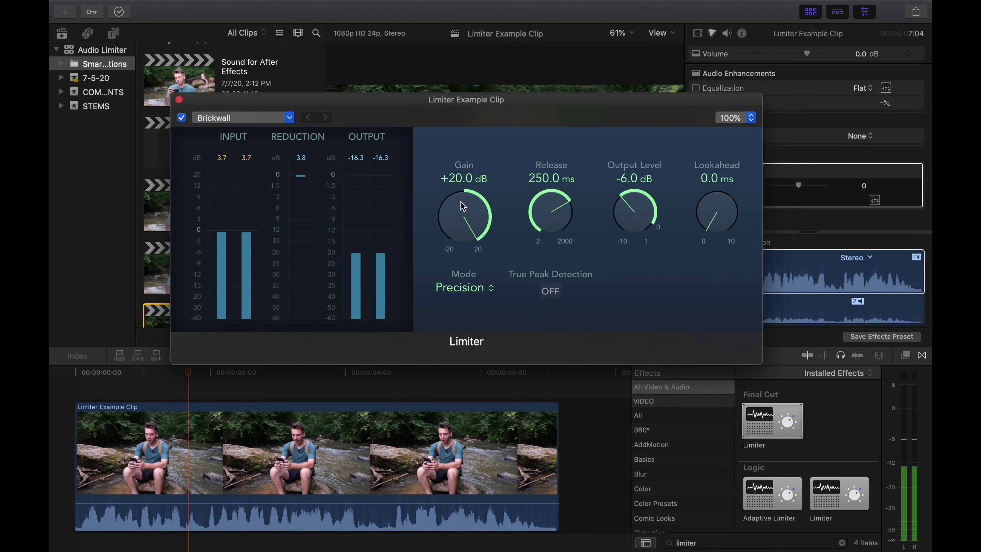
{"action": "key", "text": "XF86AudioLowerVolume"}
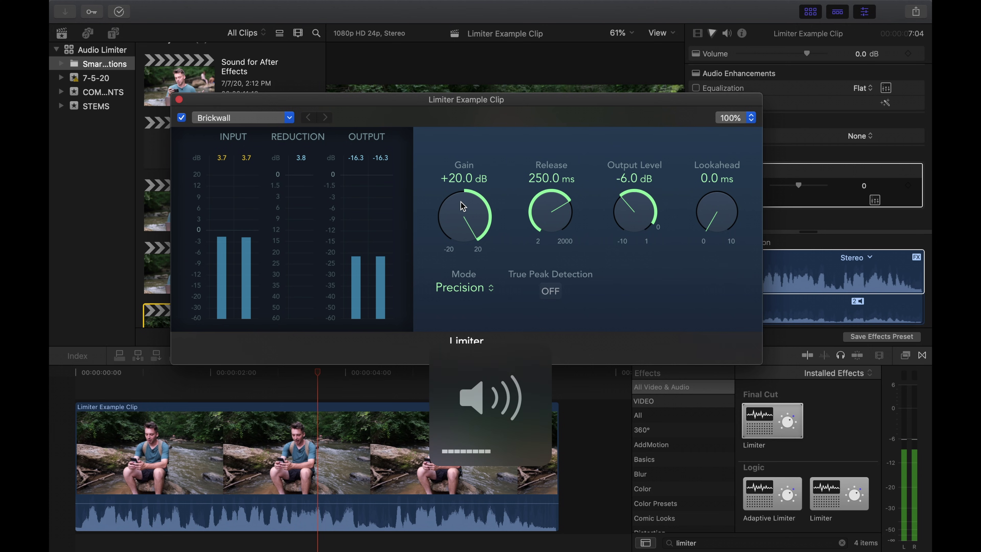
{"action": "left_click_drag", "start_coordinate": [462, 207], "coordinate": [461, 222]}
{"action": "left_click", "coordinate": [74, 392]}
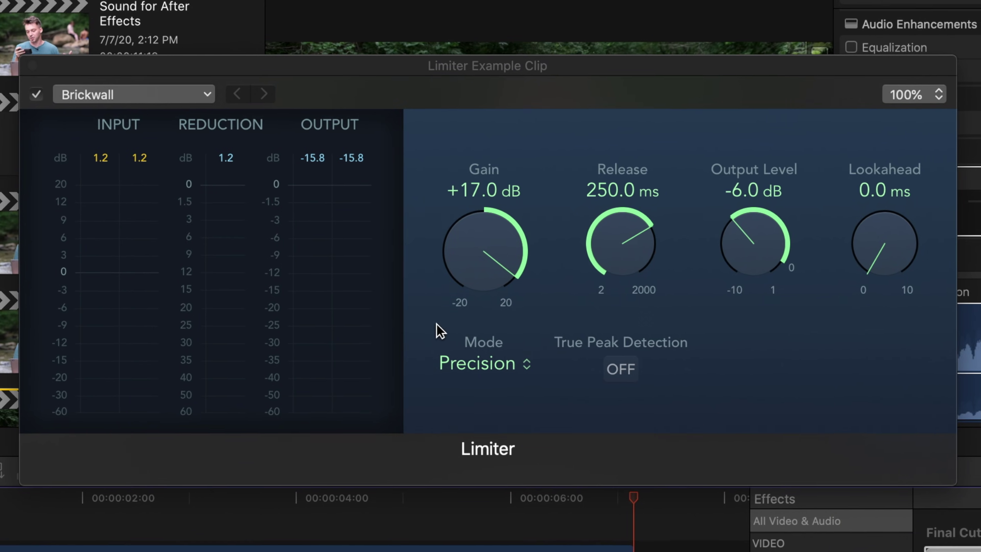
- Pick Legacy in the Limiter's Mode popup instead of Precision
{"action": "left_click", "coordinate": [498, 374]}
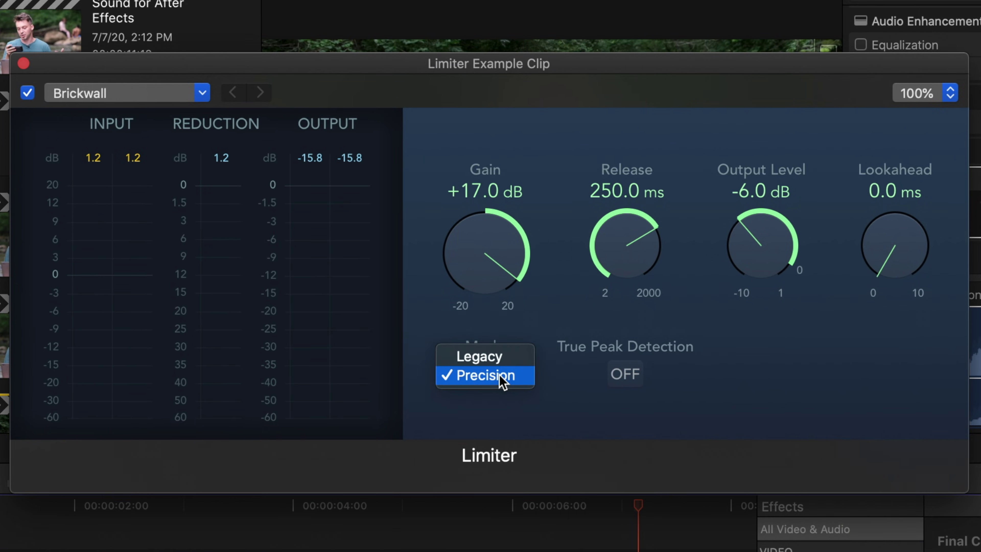
{"action": "left_click", "coordinate": [498, 357]}
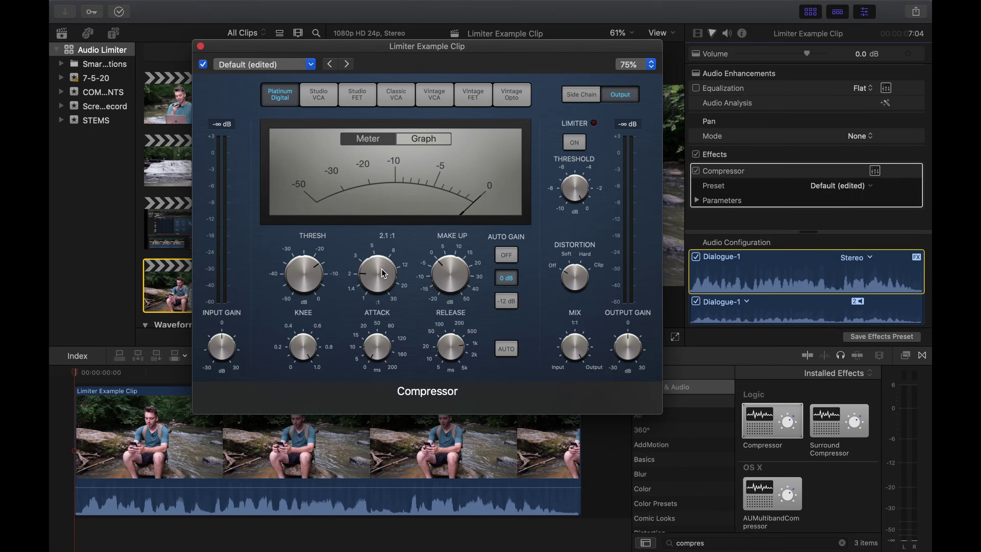
{"action": "left_click_drag", "start_coordinate": [382, 273], "coordinate": [383, 274]}
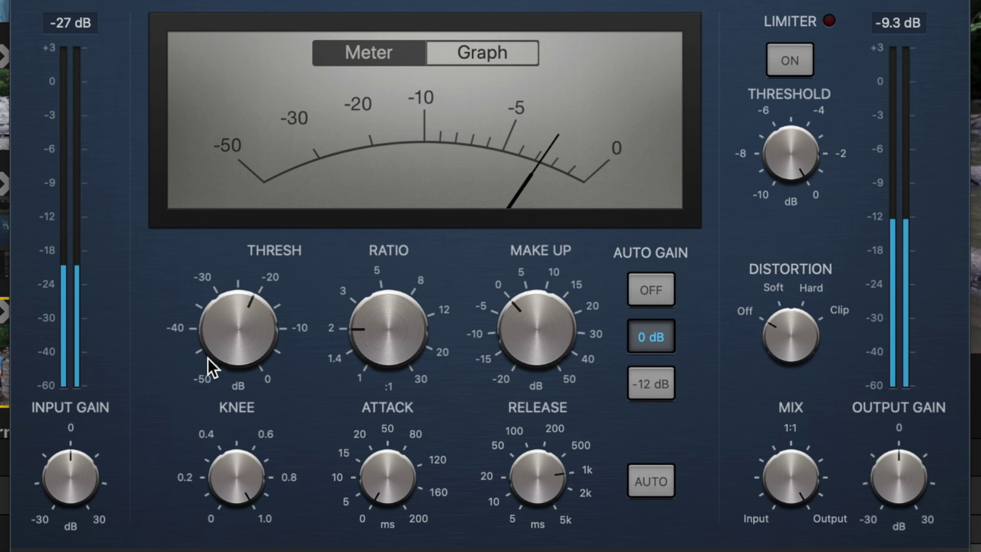
{"action": "scroll", "coordinate": [224, 339], "scroll_direction": "down", "scroll_amount": 2}
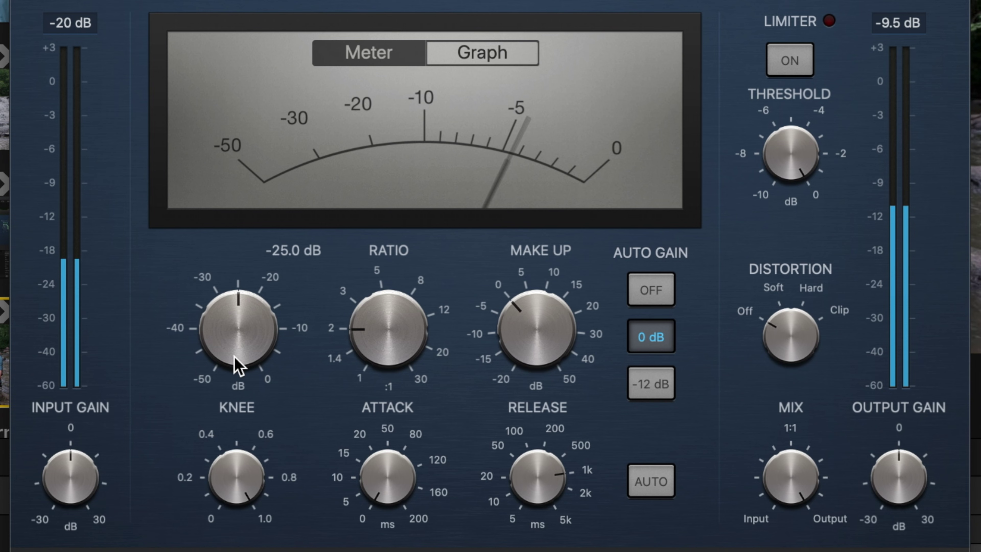